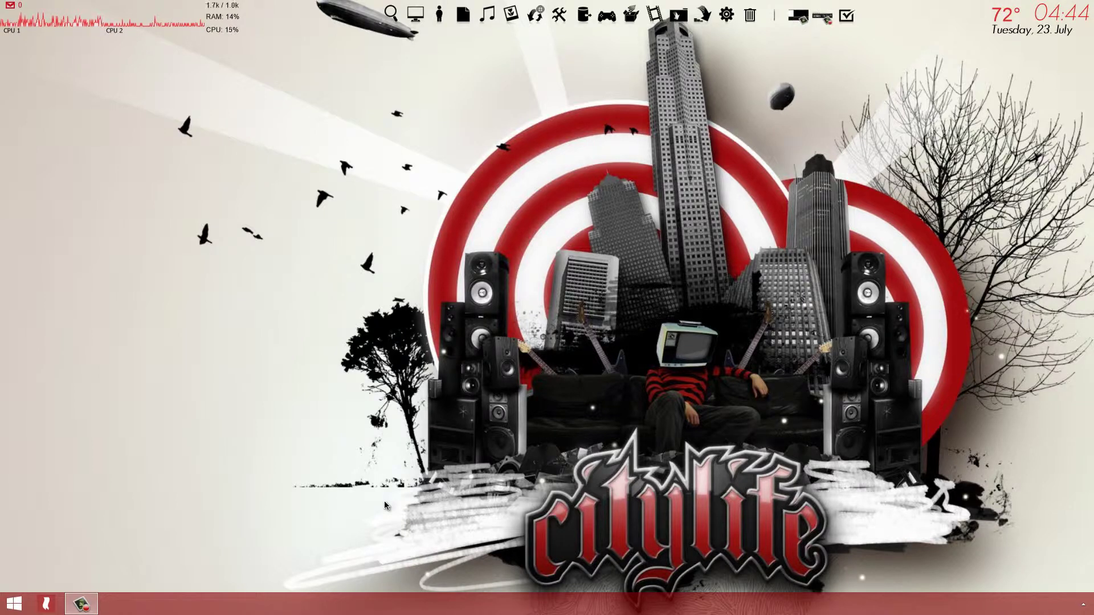
Open Control Panel from the Start button menu and go into Administrative Tools
right_click(16, 609)
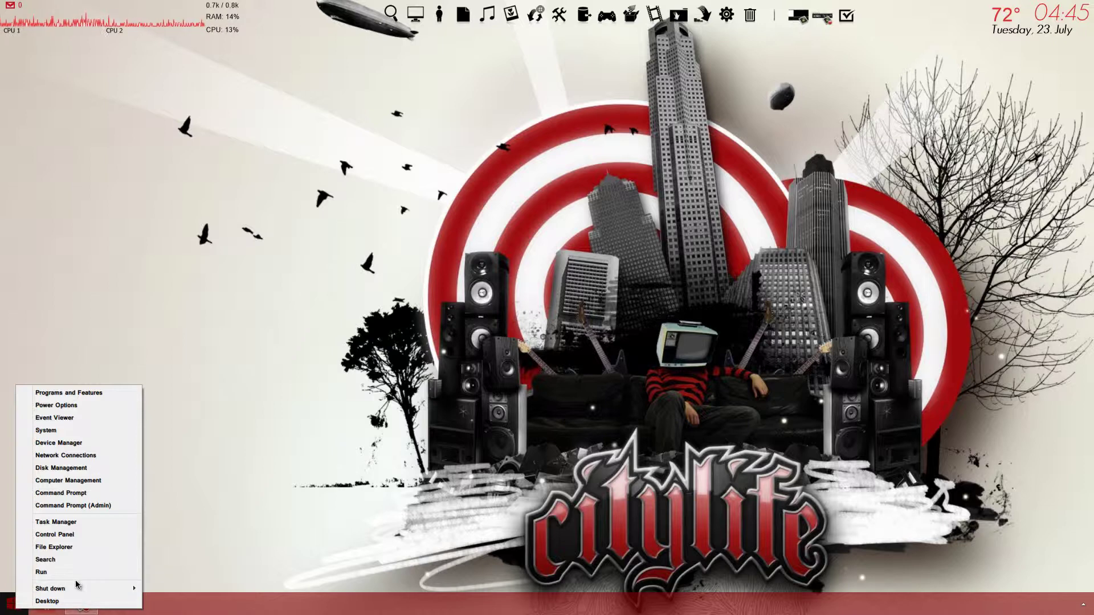
click(67, 535)
click(546, 152)
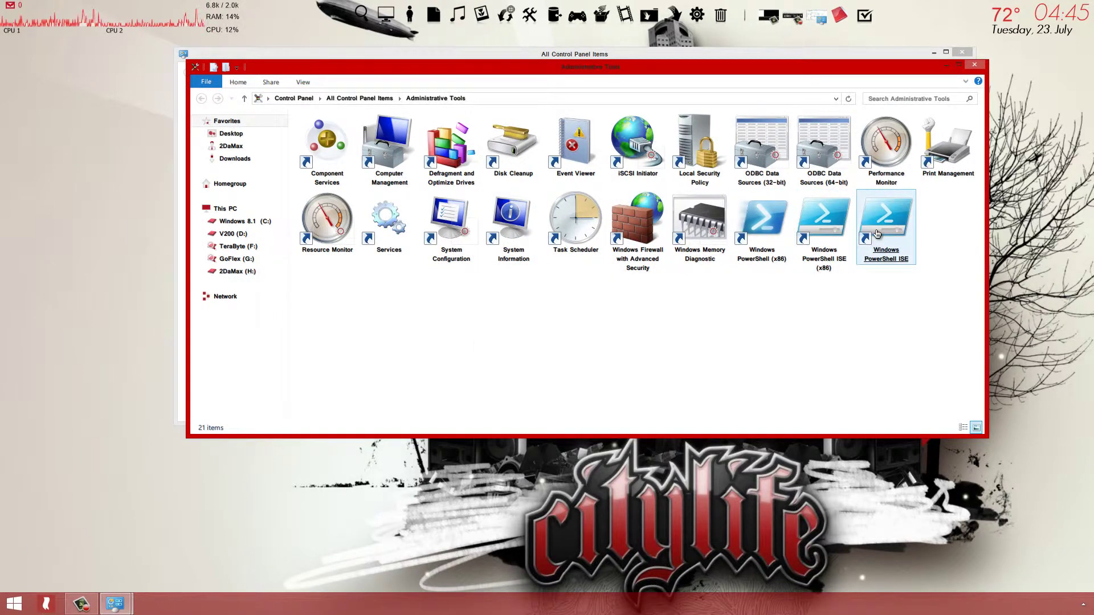
Run the Windows PowerShell ISE shortcut as administrator
right_click(877, 233)
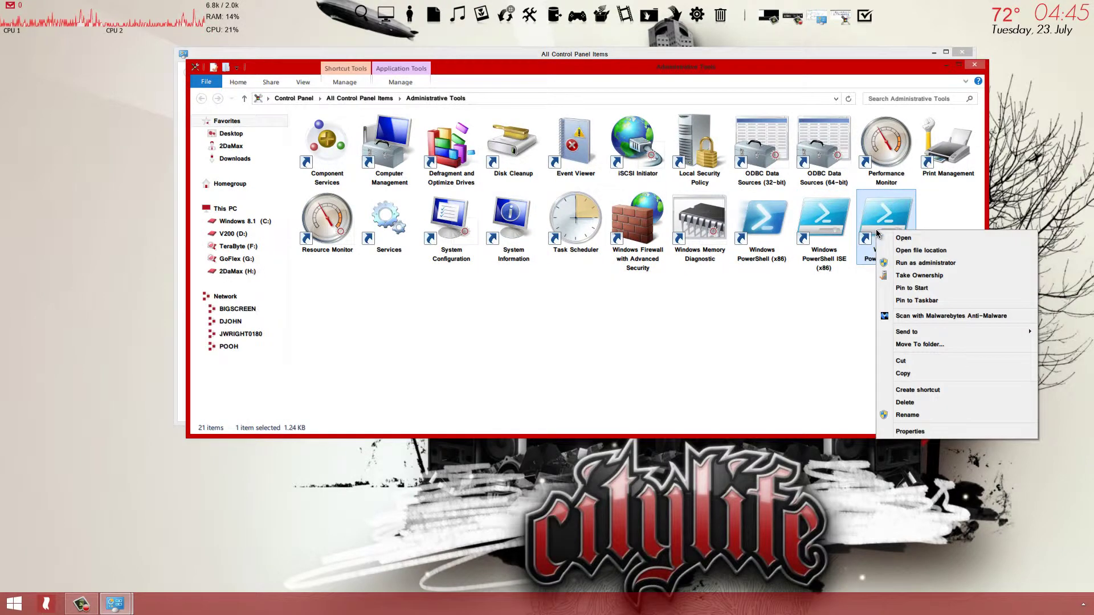
click(923, 264)
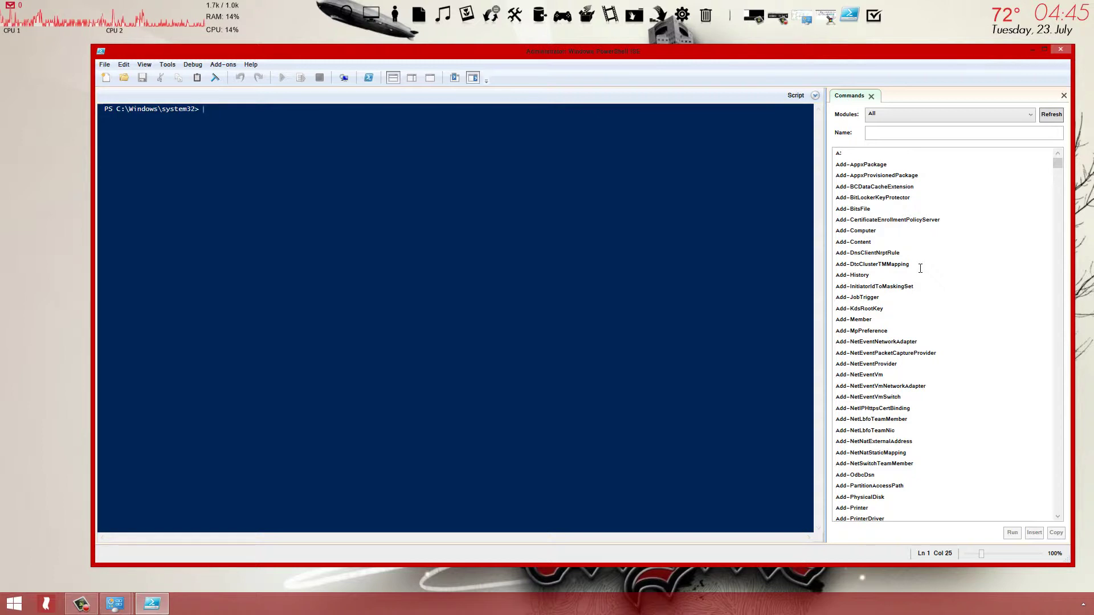
text(wb)
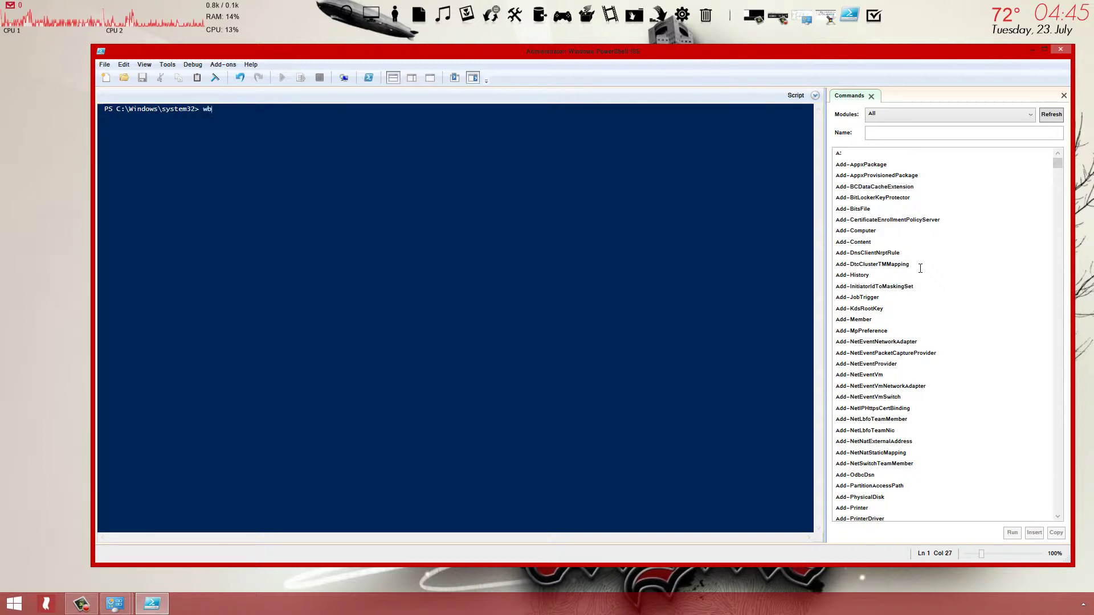
text(A)
text(n)
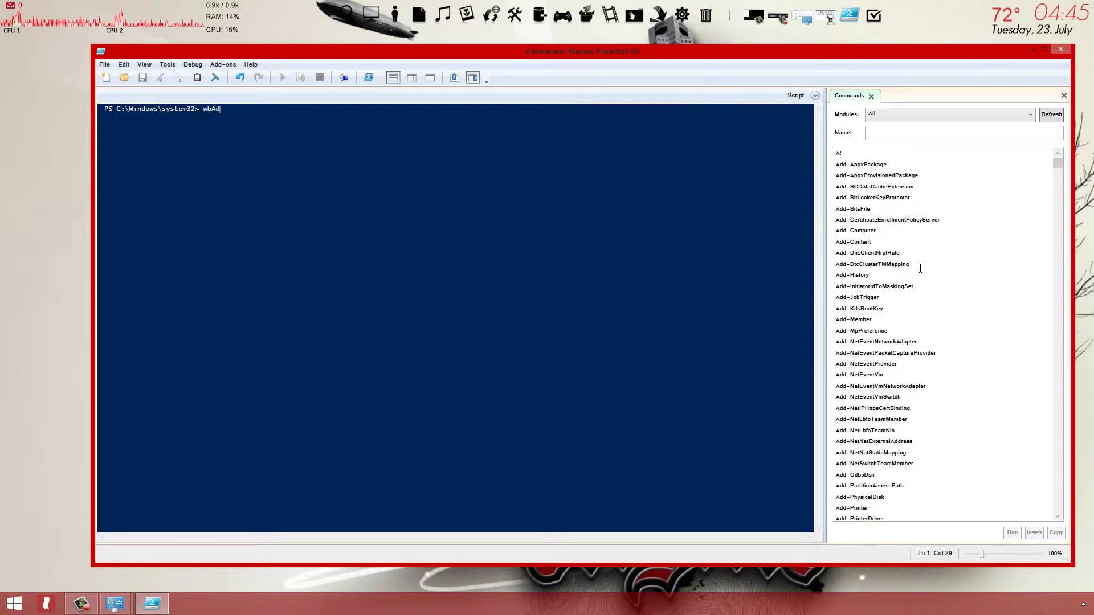
text(min)
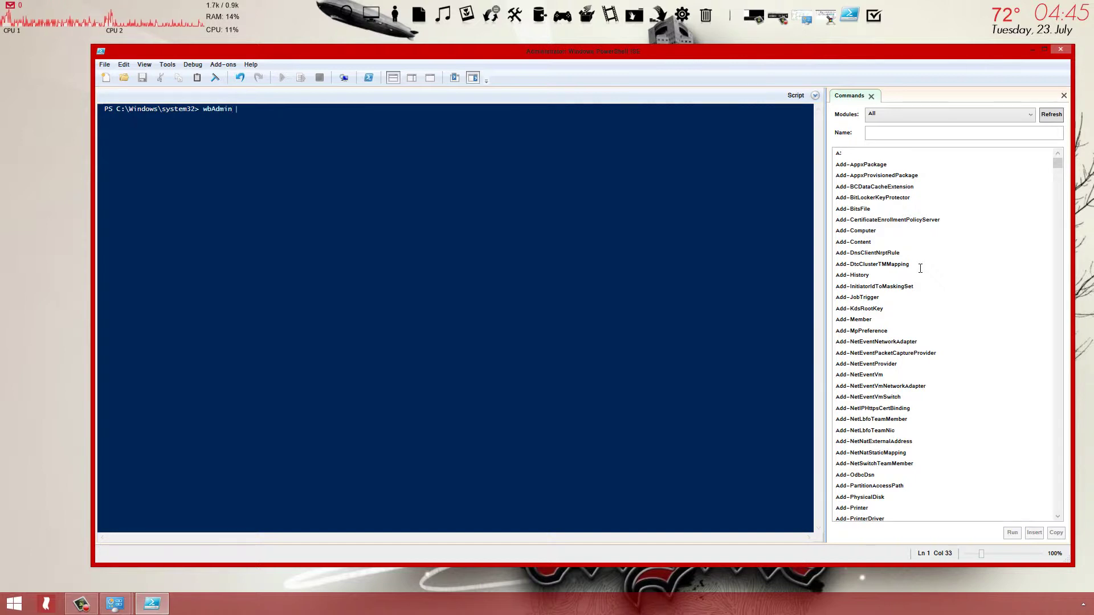
text(Star)
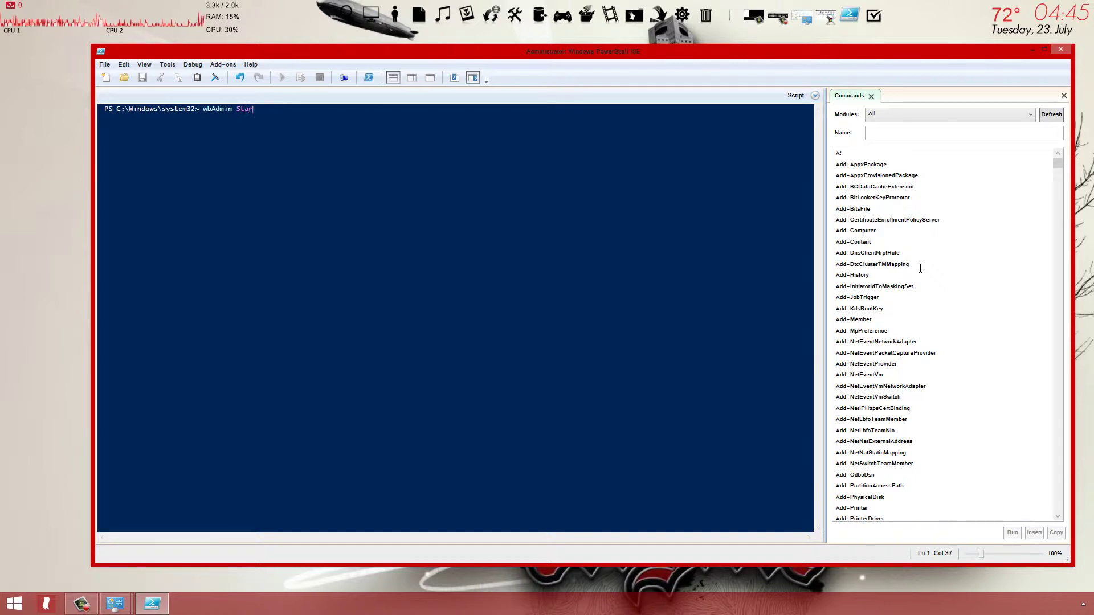
text(t )
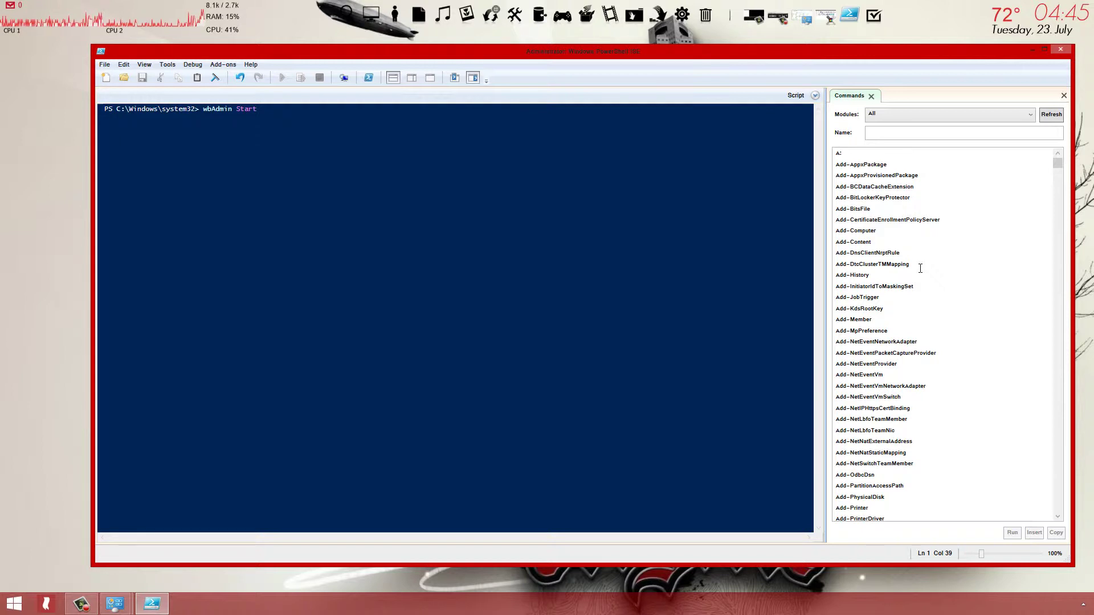
text(bac)
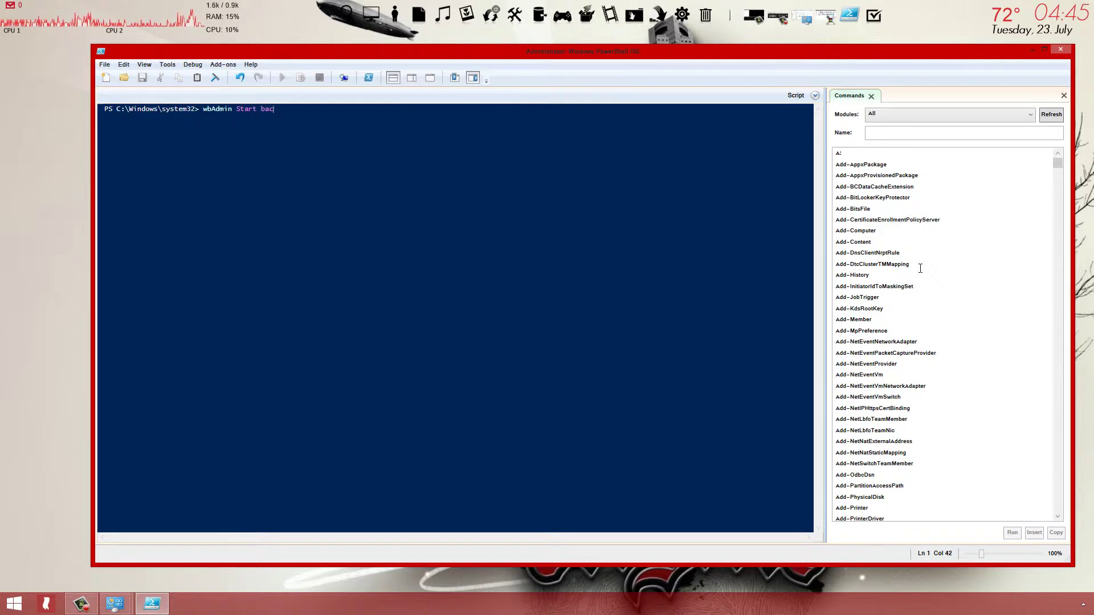
text(kup)
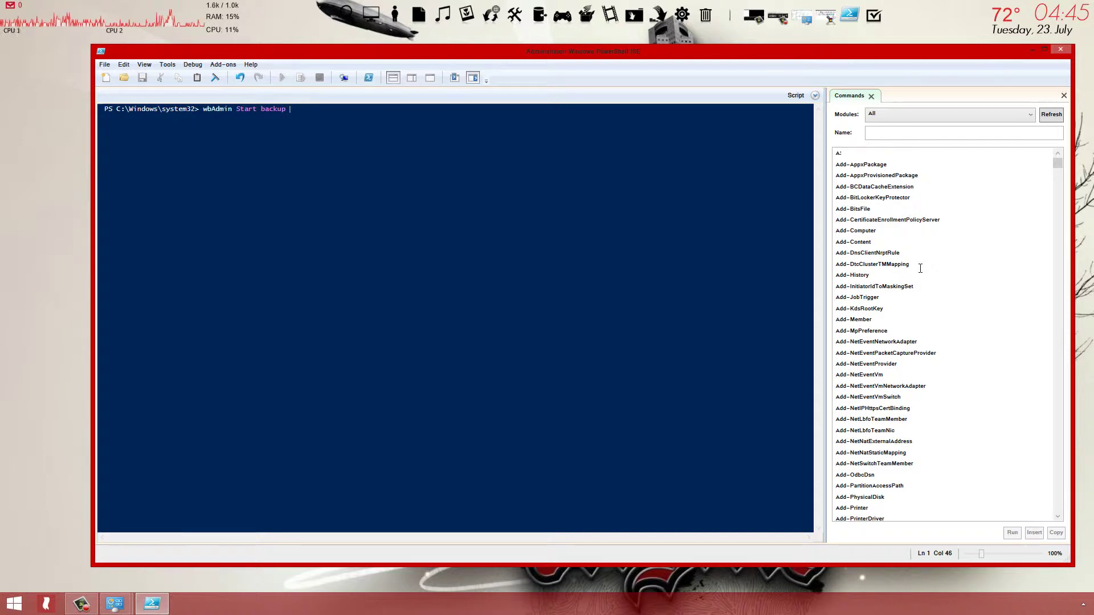
text(-bac)
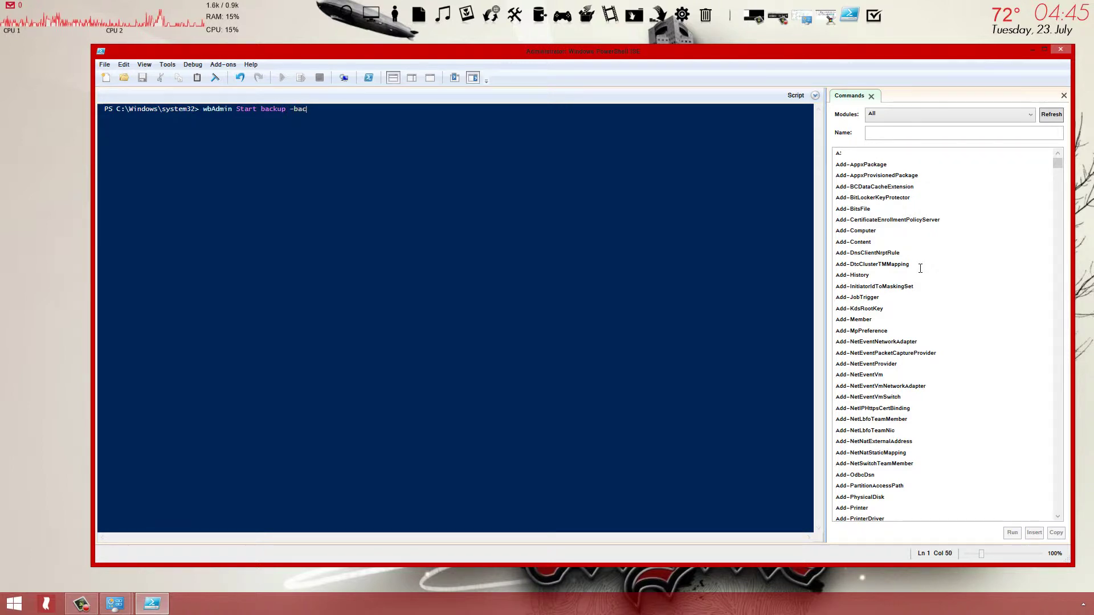
text(ku)
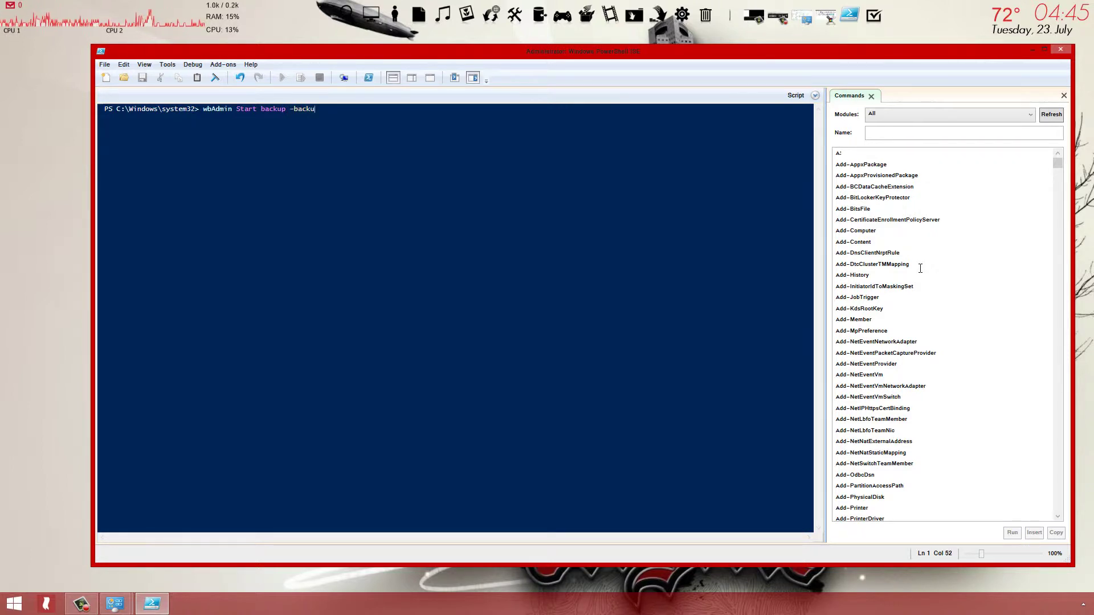
text(p)
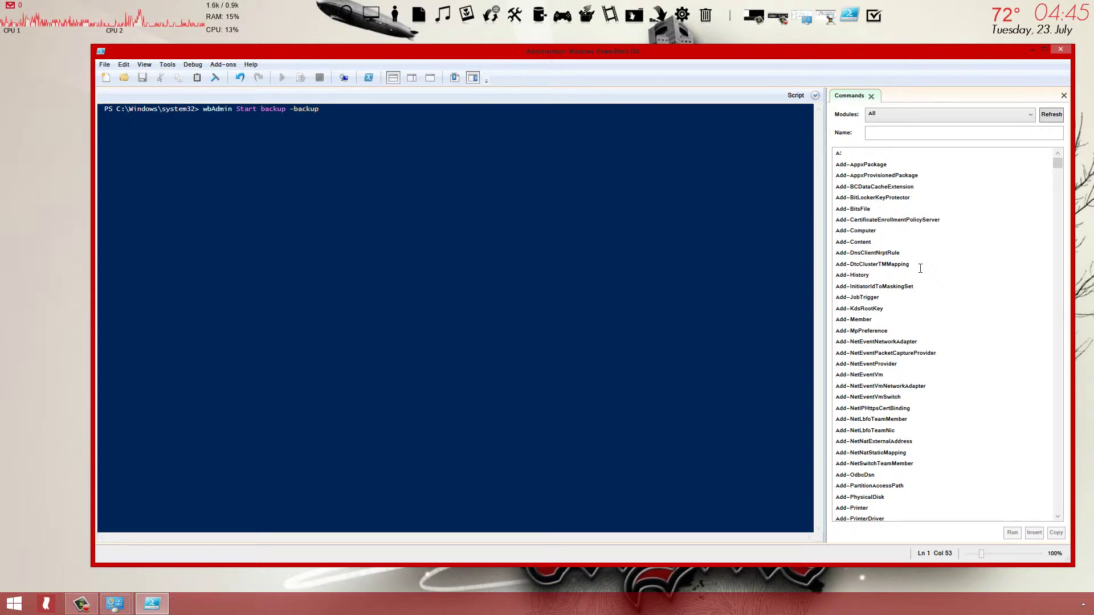
text(Ta)
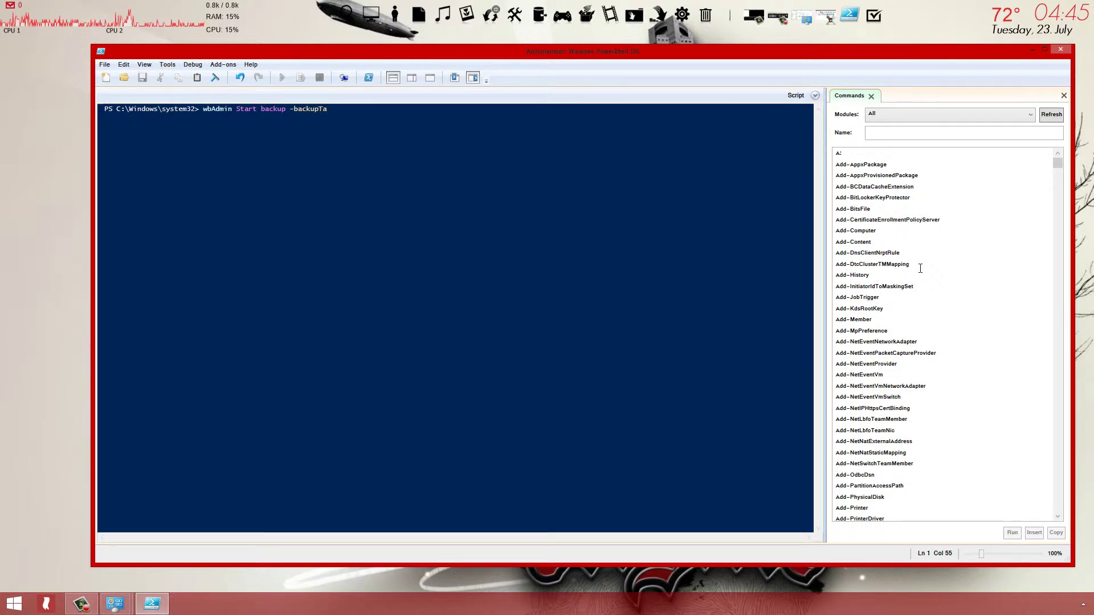
text(rget:G:)
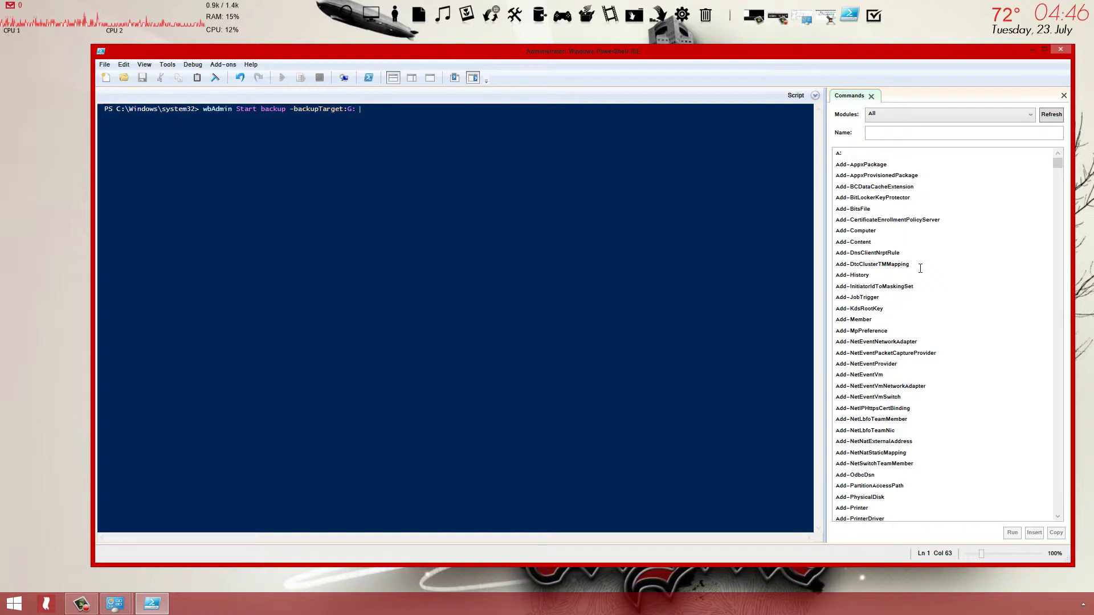
text(-in)
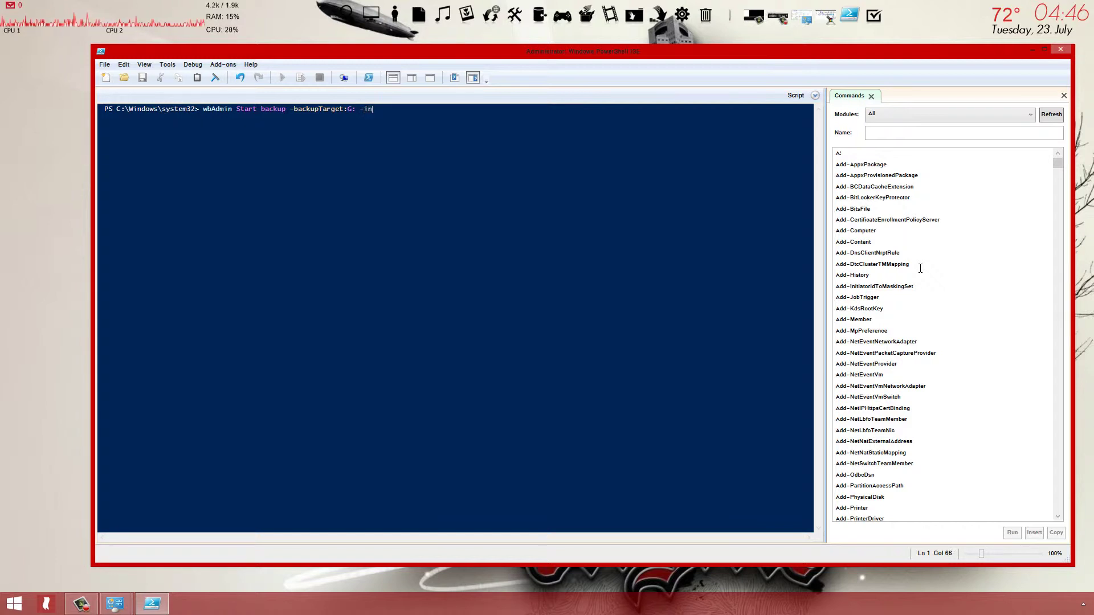
text(clude:C)
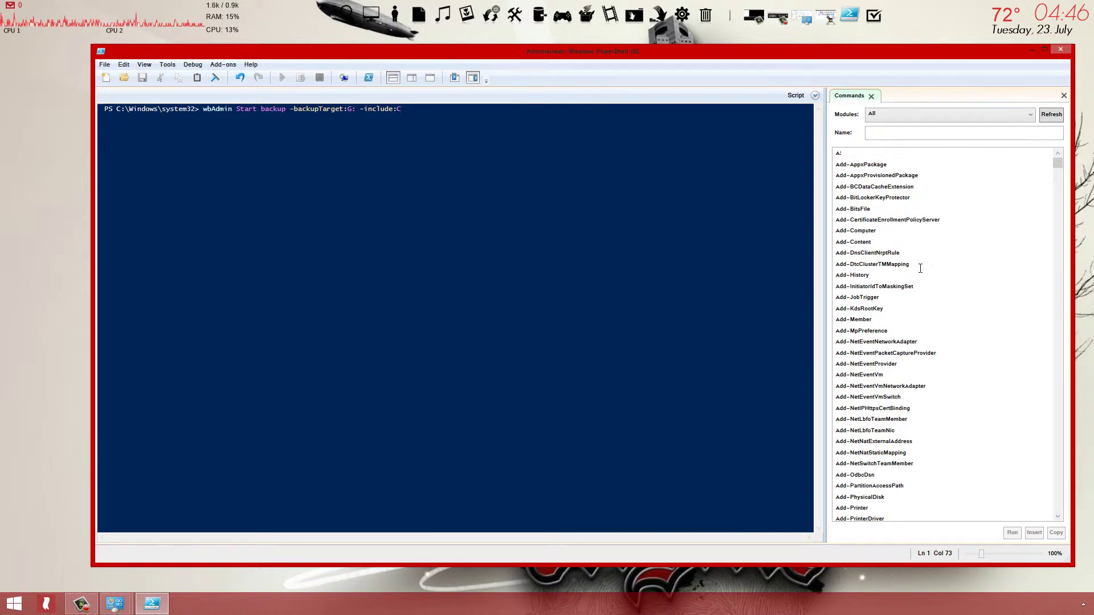
text(:)
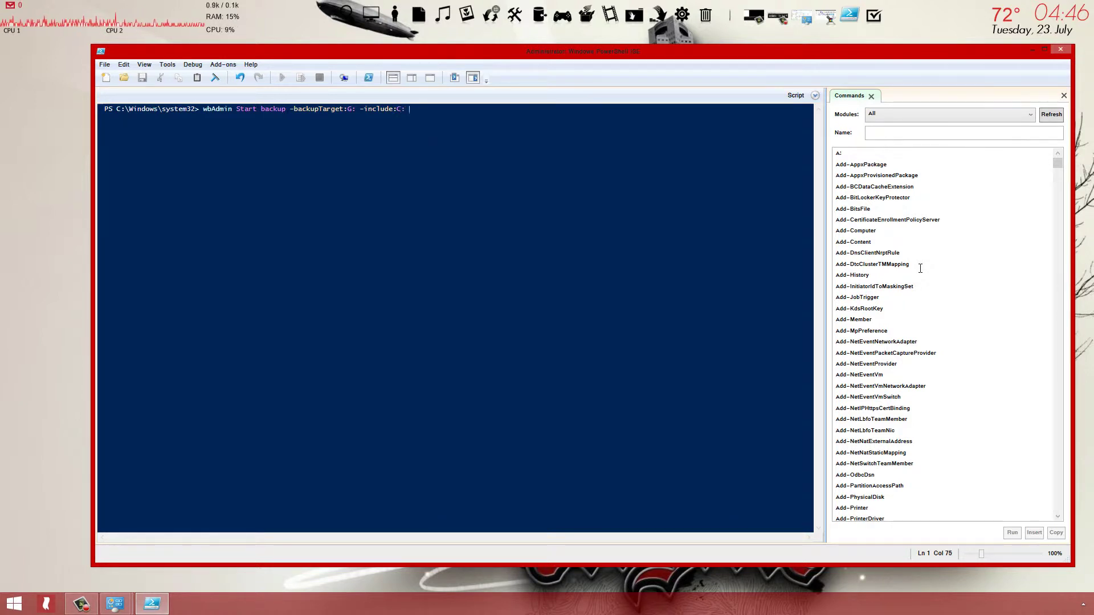
text( -)
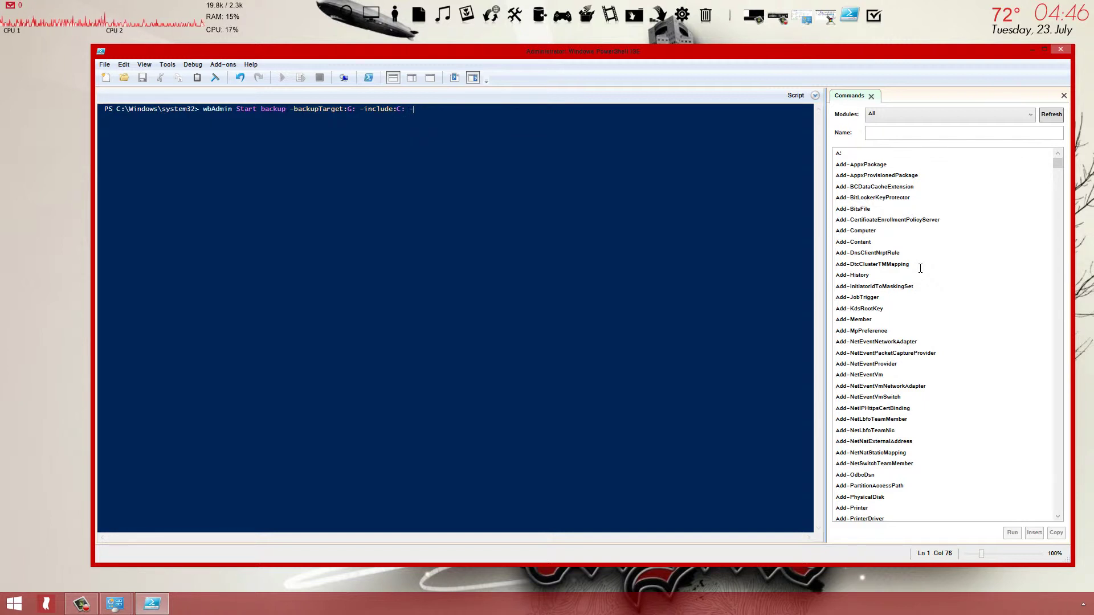
text(allC)
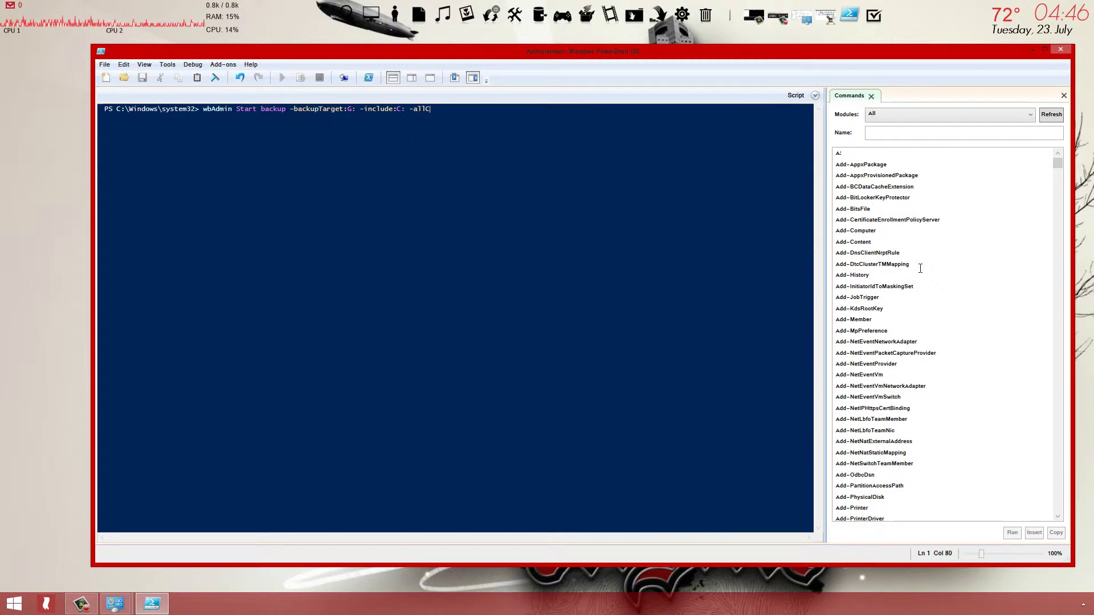
text(ritica)
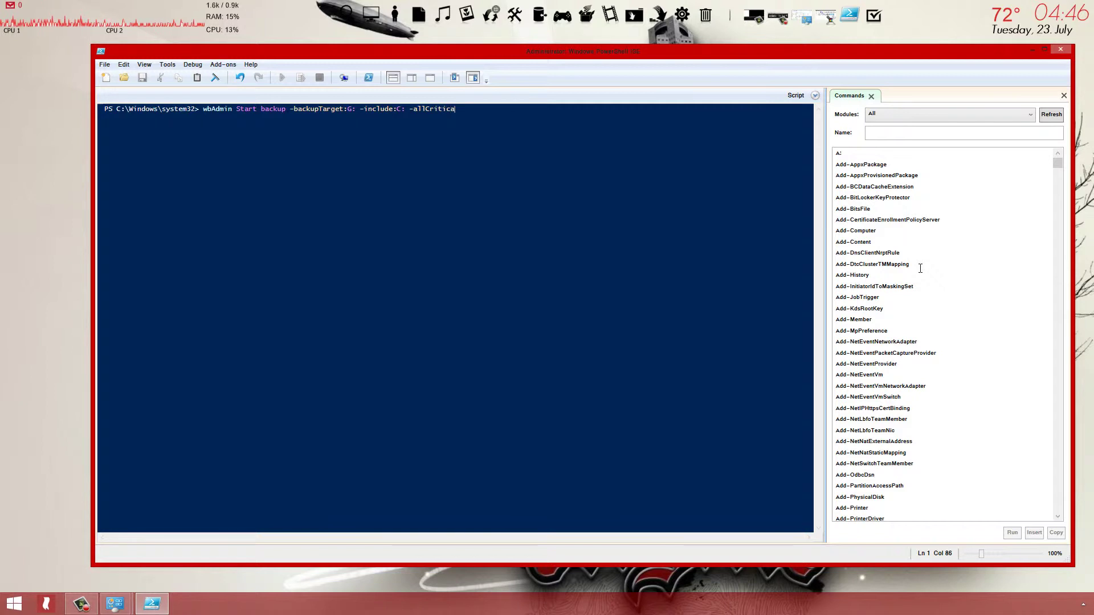
text(l)
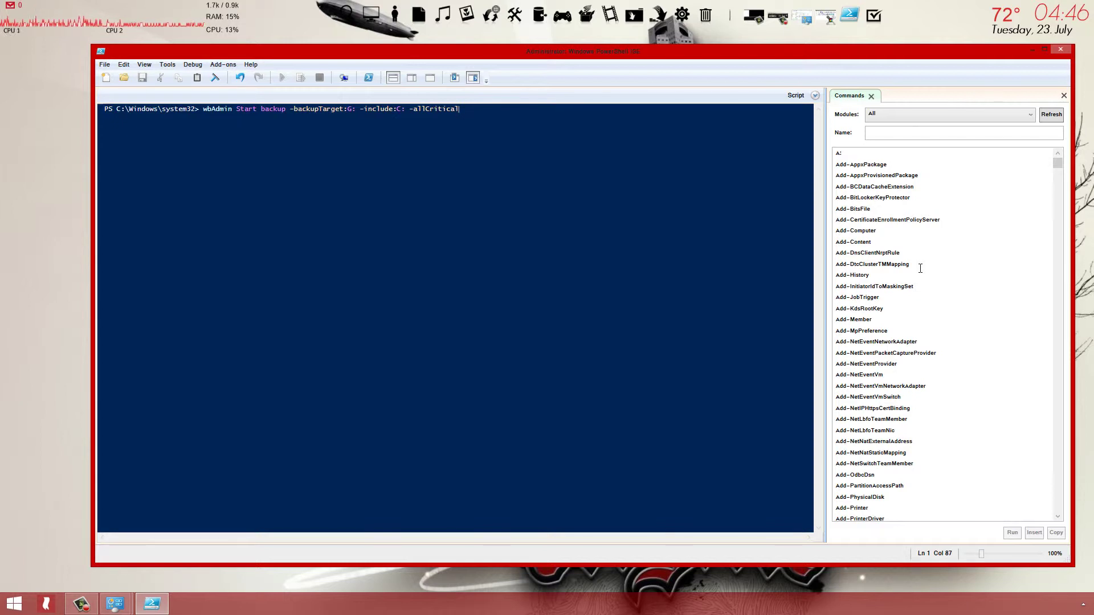
text( -a)
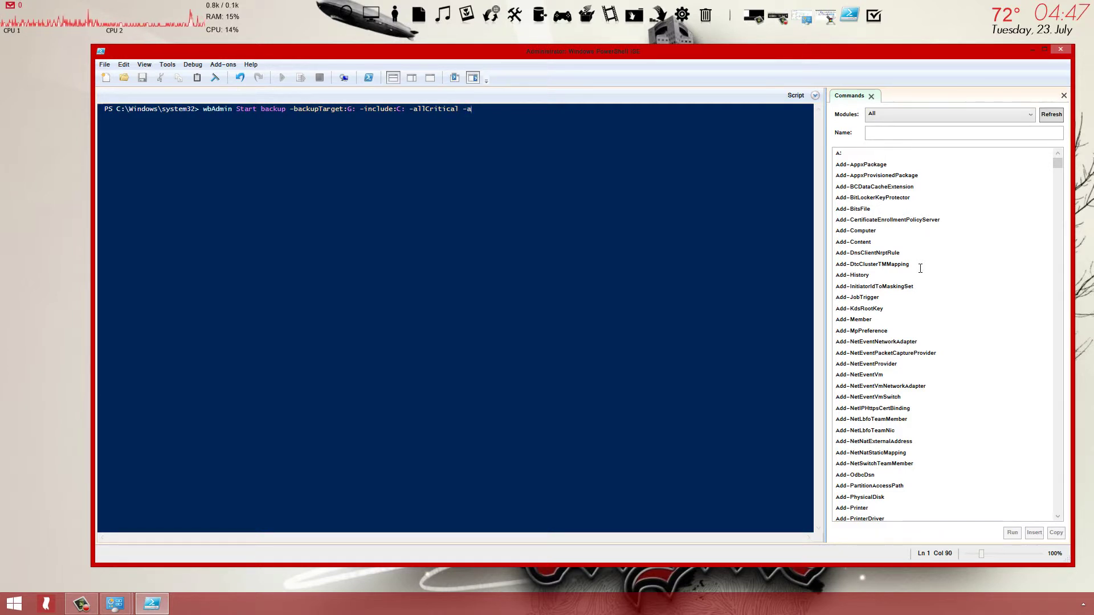
key(BackSpace)
text(quiet)
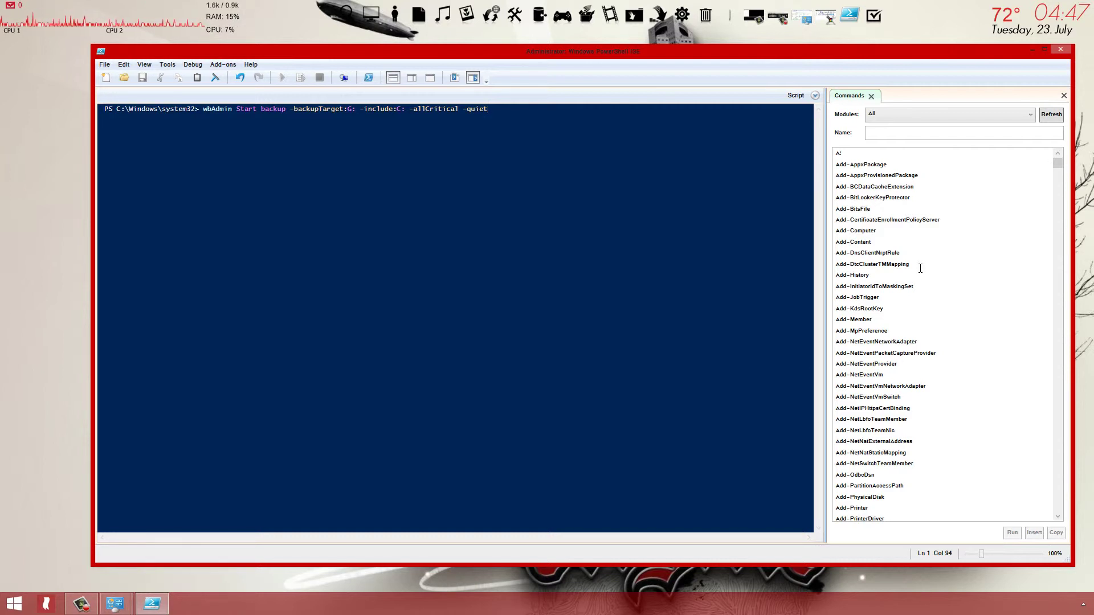
Execute the wbAdmin start backup command to image C: onto G:
key(Return)
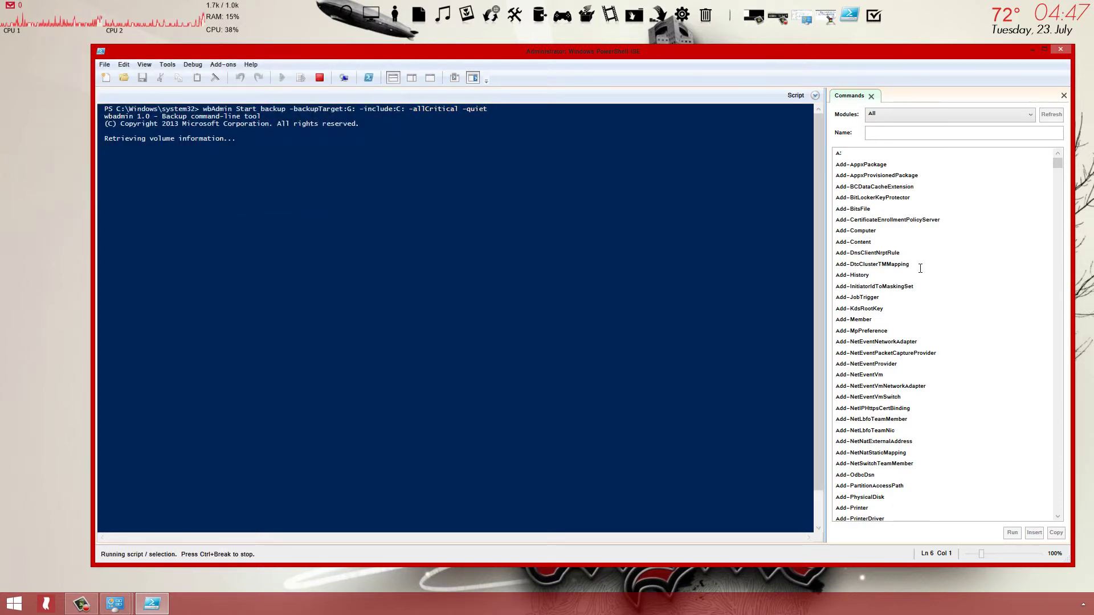